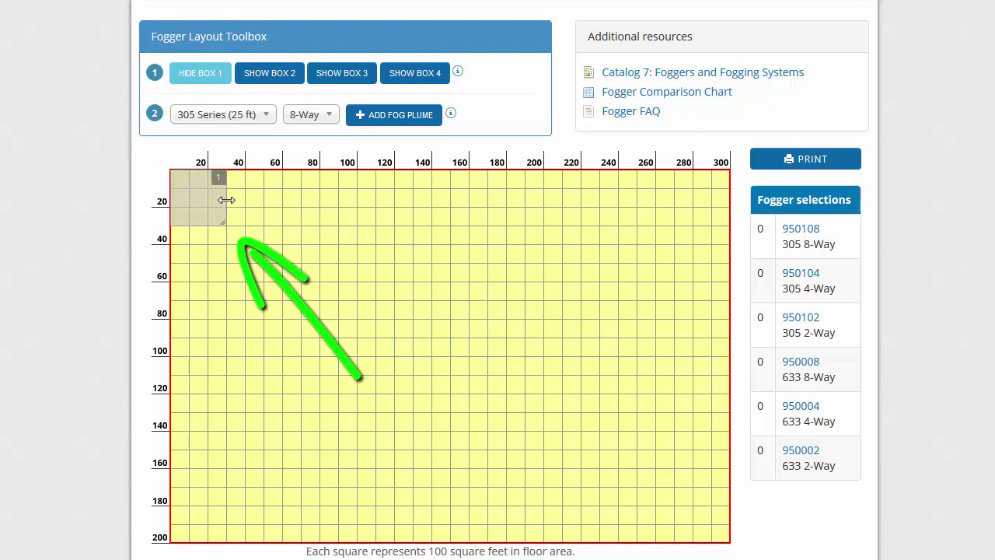
Step: Resize Box 1 to span 0–200 ft across and 0–150 ft down, then hide and reshow it
mouse_move(226, 200)
mouse_down()
mouse_move(381, 204)
mouse_move(284, 201)
mouse_up()
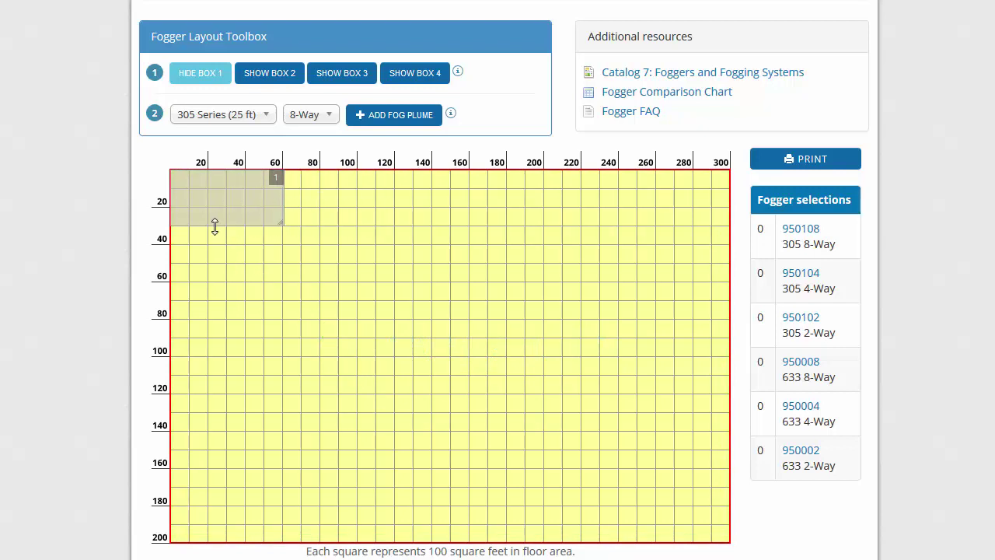
drag(215, 226, 537, 443)
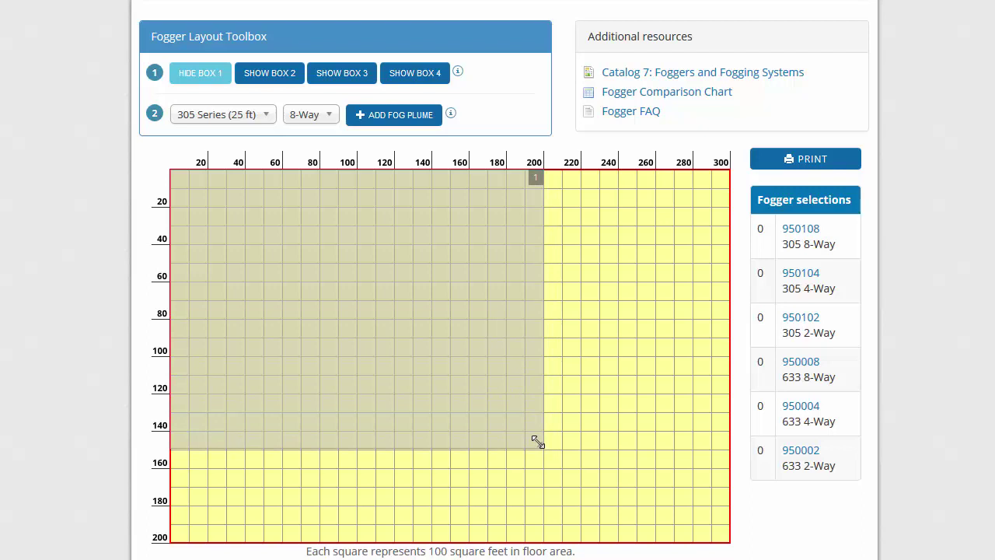
click(201, 73)
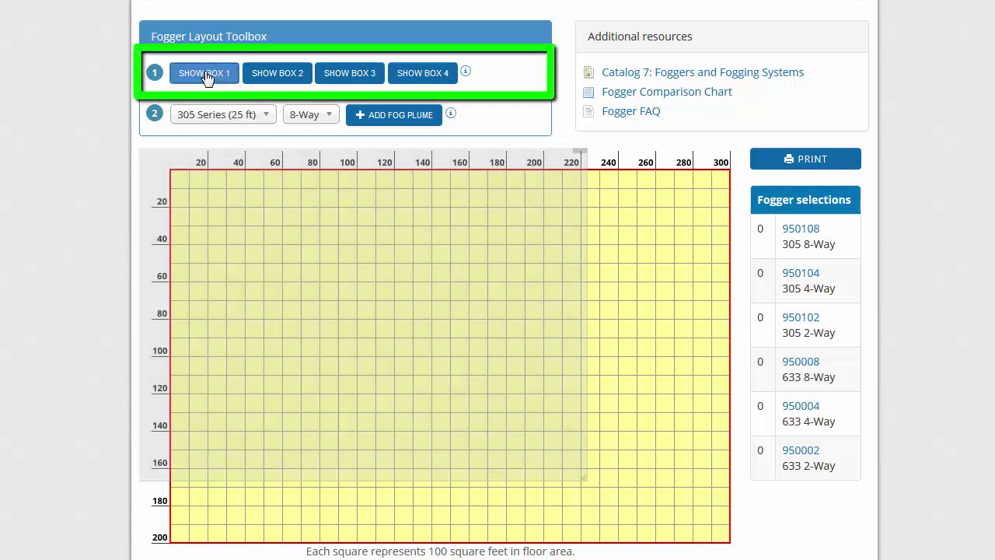
click(205, 74)
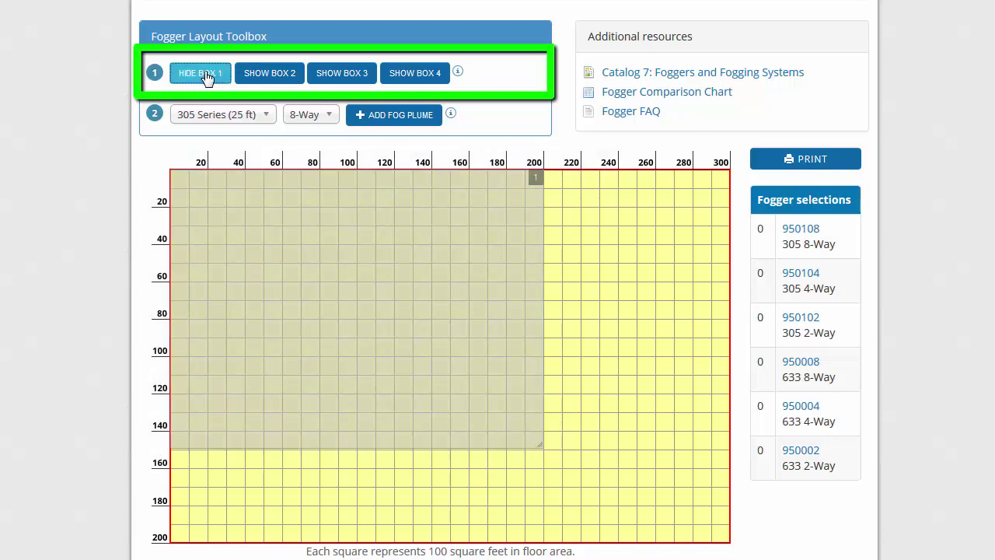
Step: Show Box 2, enlarge it to about 100 by 60 ft, and place it at 200–300 ft across, 90–150 ft down
click(265, 74)
drag(233, 234, 199, 195)
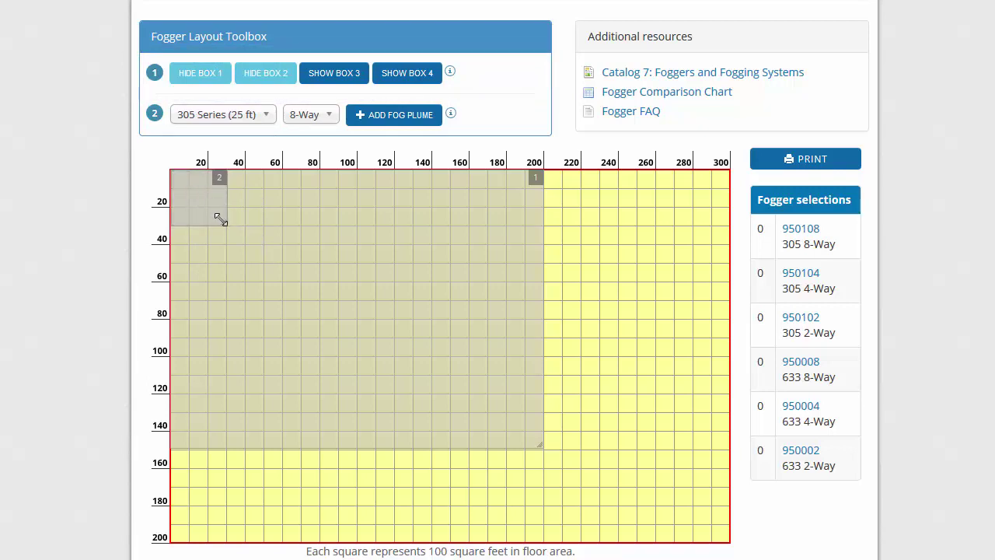
drag(218, 218, 347, 274)
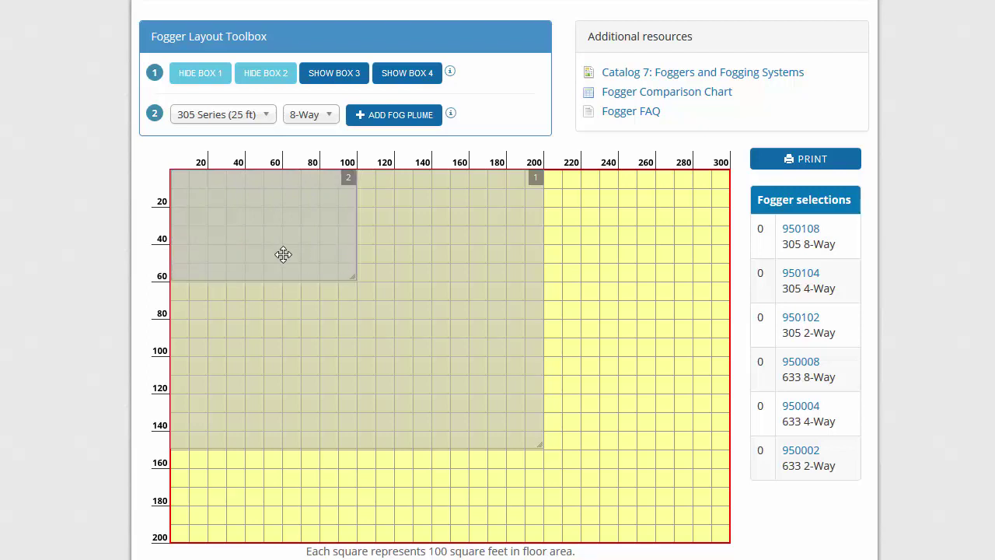
drag(271, 224, 640, 385)
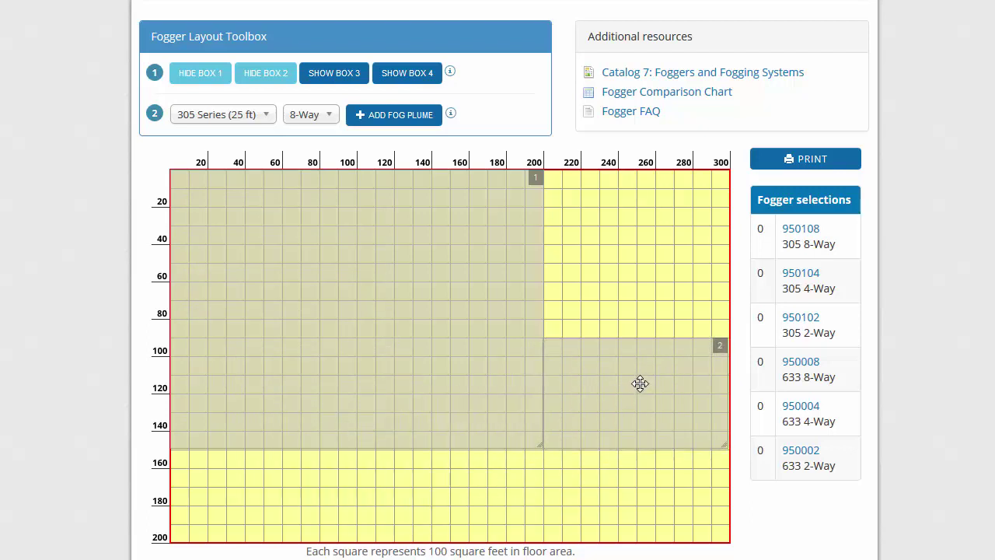
Step: Show Box 3 and drag it to the grid's right side, then back against Box 2
click(334, 73)
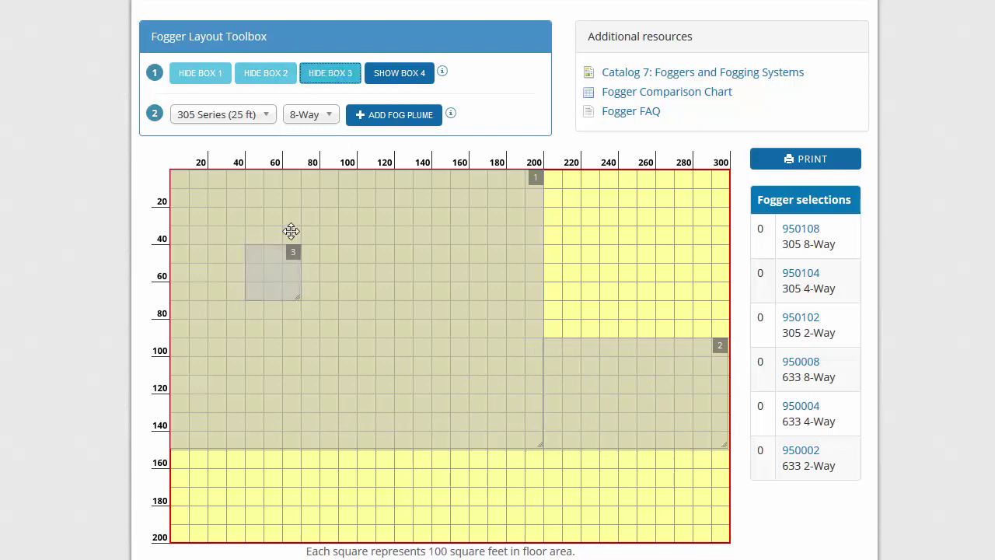
drag(275, 269, 651, 314)
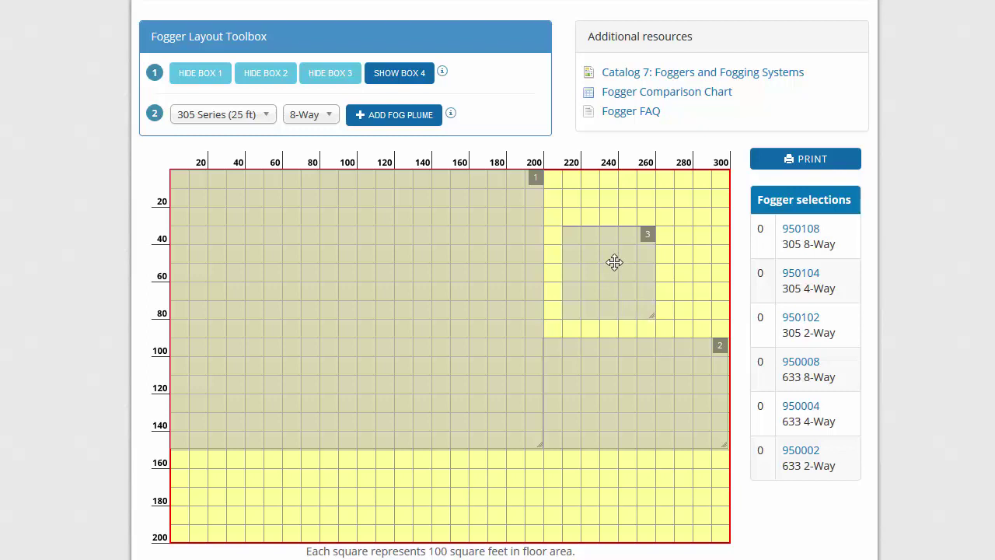
drag(614, 262, 224, 206)
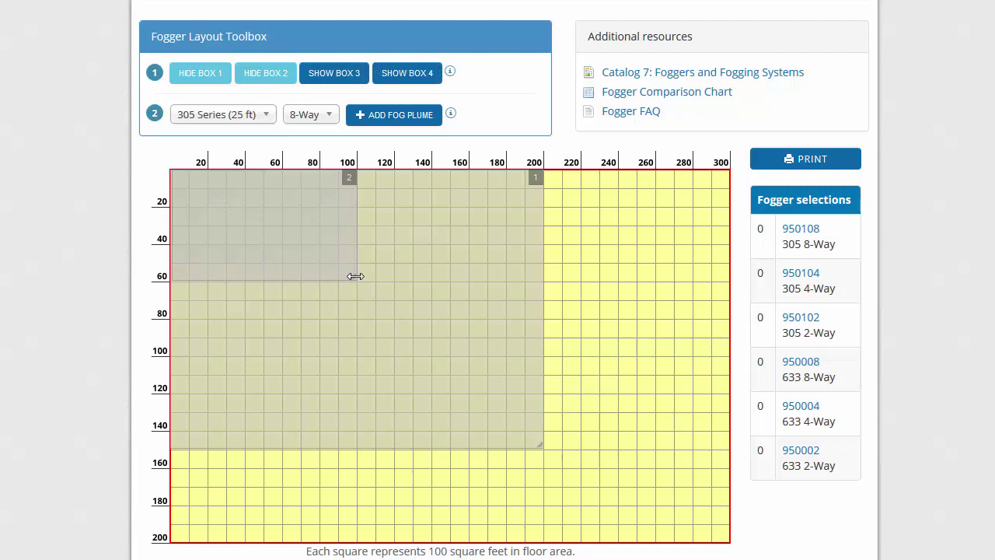
Step: Reshape Box 2 into a 200 by 50 ft strip spanning 50–100 ft down
drag(356, 276, 542, 260)
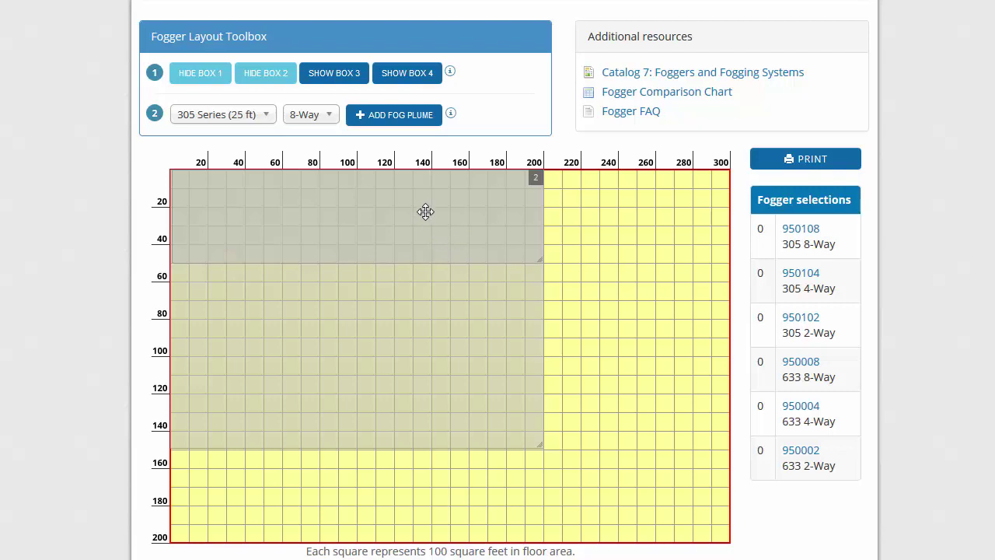
drag(425, 211, 424, 305)
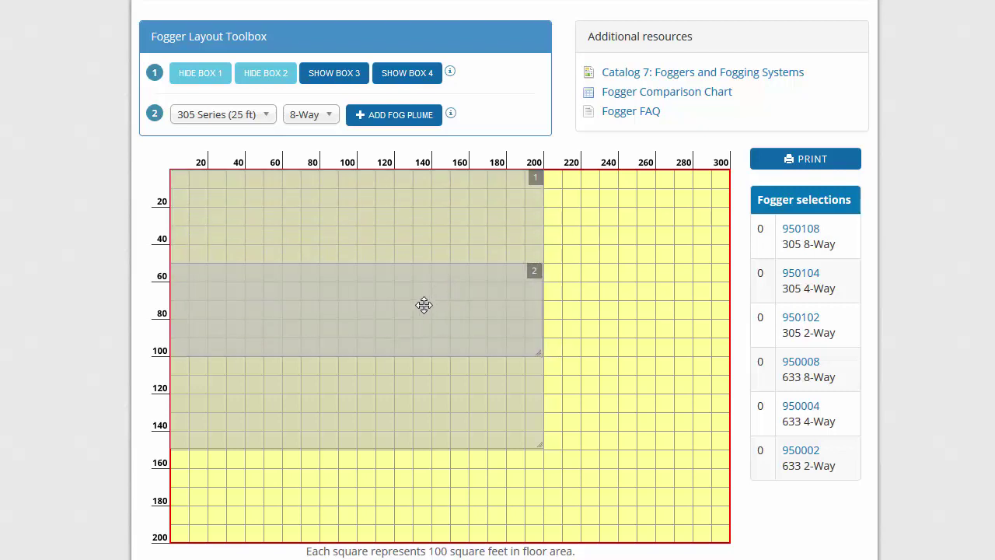
Step: Add a 305 Series (25 ft) 4-Way fog plume to the grid
click(267, 118)
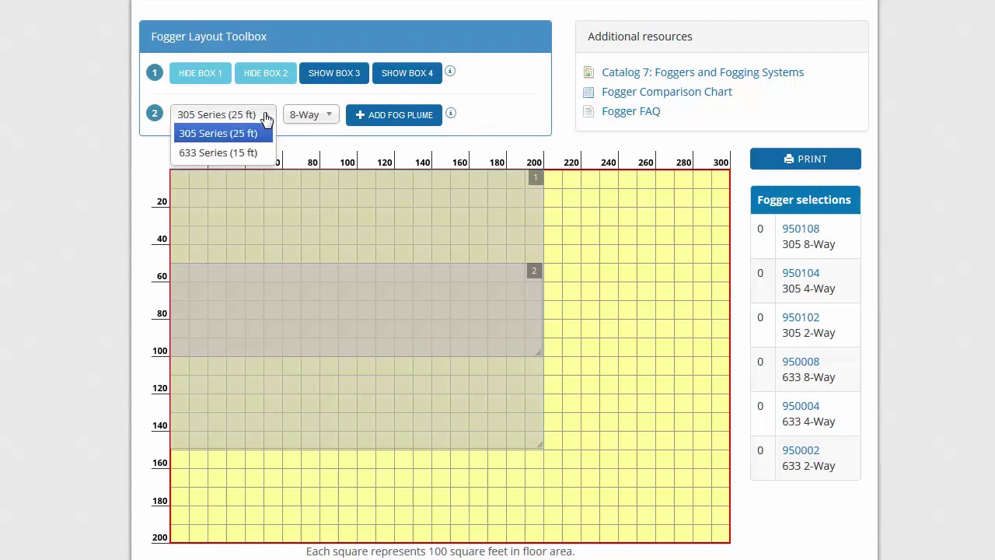
click(232, 137)
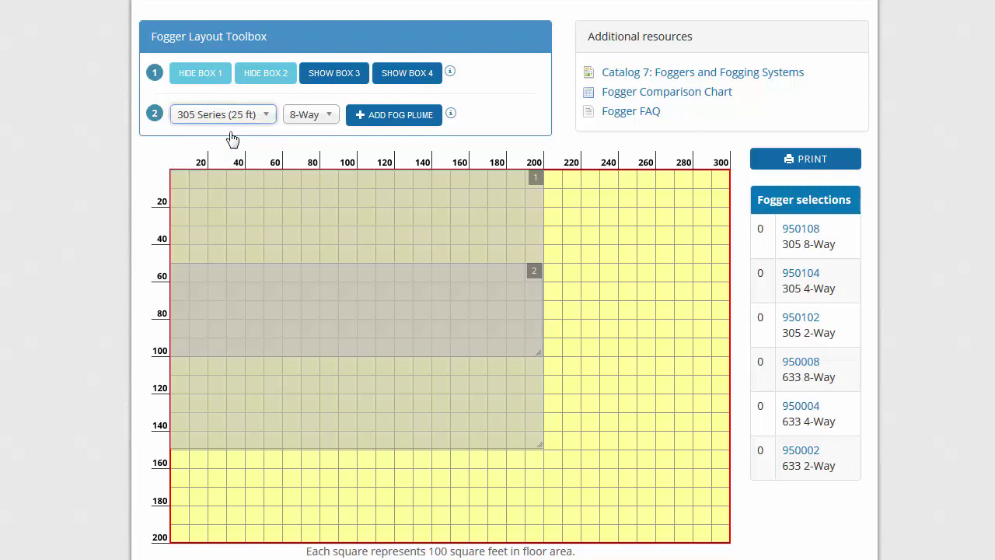
click(329, 119)
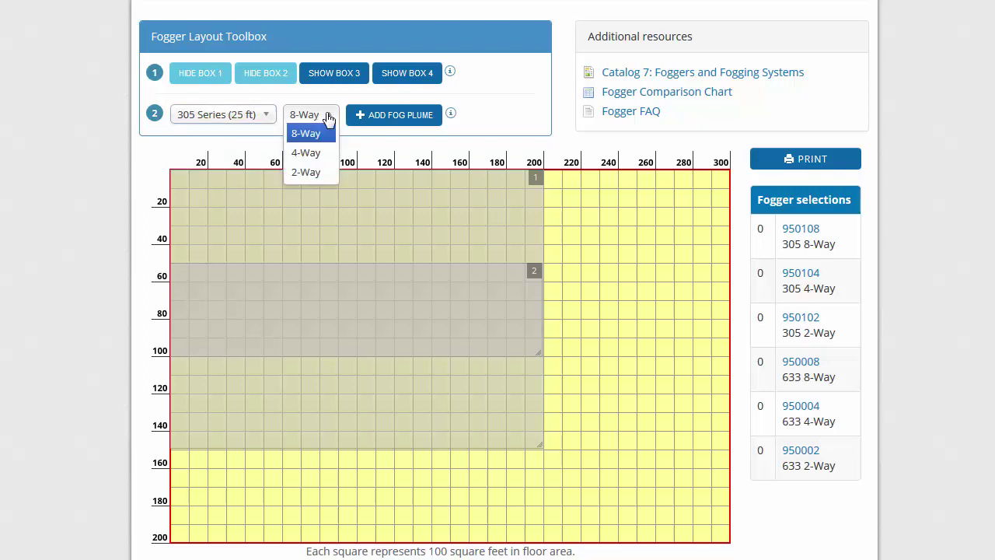
click(311, 154)
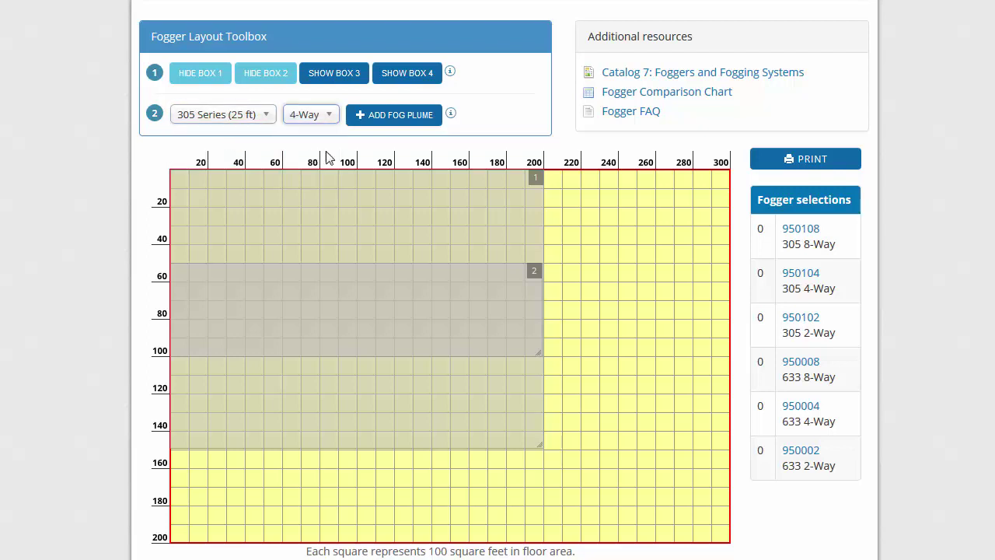
click(396, 118)
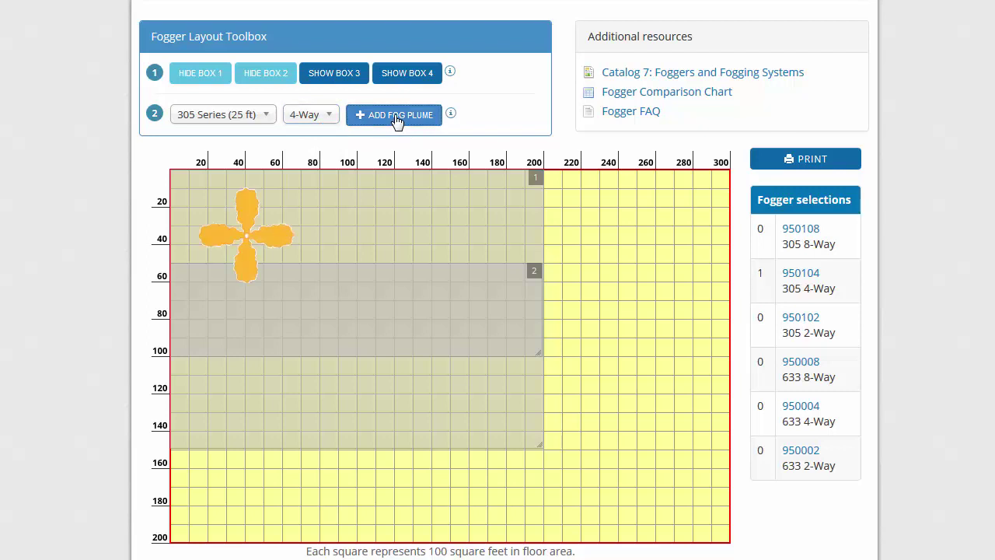
Step: Move the 4-Way plume to the middle of Box 2 and rotate it 45° into an X
drag(249, 235, 398, 311)
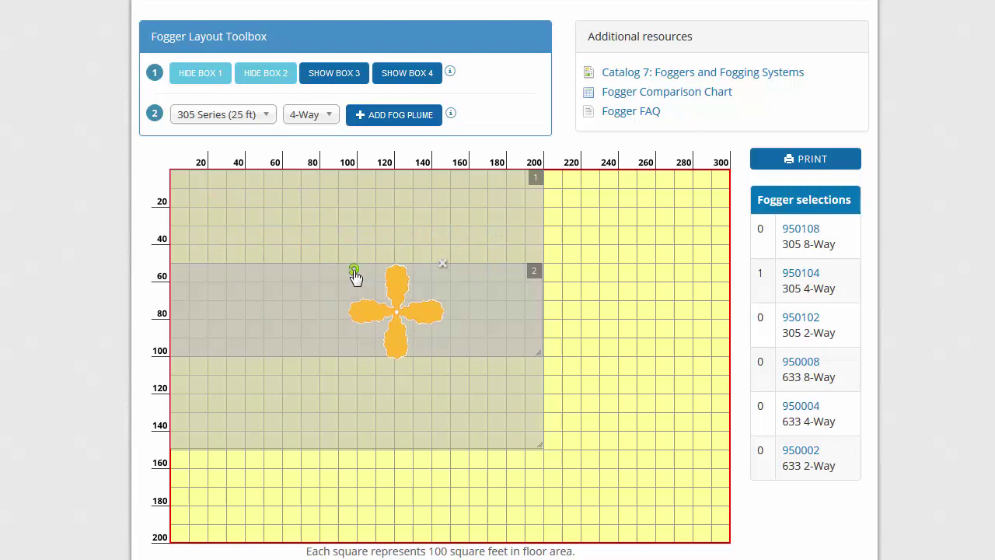
mouse_move(354, 277)
mouse_down()
mouse_move(347, 351)
mouse_move(350, 286)
mouse_move(415, 247)
mouse_move(467, 291)
mouse_move(464, 344)
mouse_move(368, 357)
mouse_move(356, 273)
mouse_move(345, 289)
mouse_move(350, 275)
mouse_up()
drag(345, 278, 446, 276)
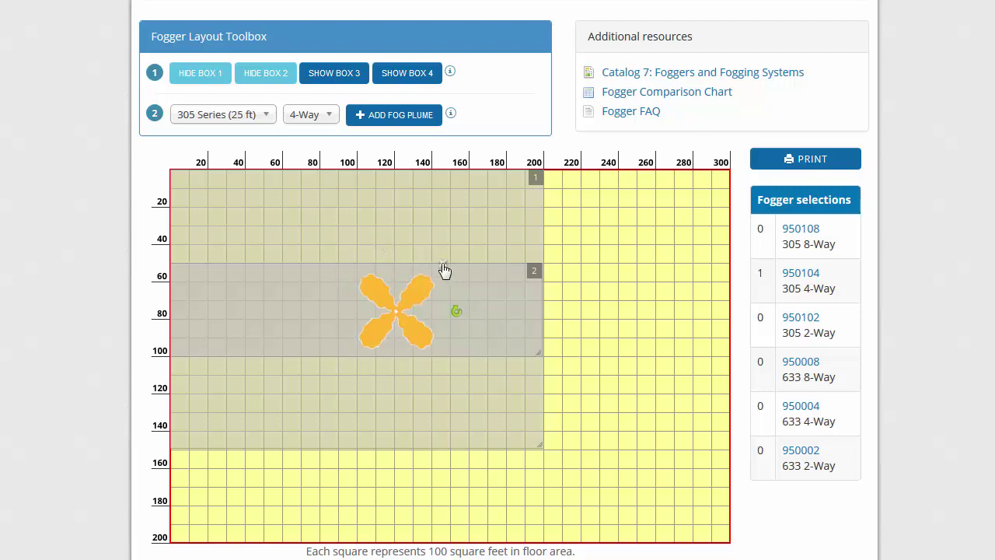
Step: Delete the 4-Way plume and place four 305 8-Way plumes along Box 1's bottom row
click(442, 265)
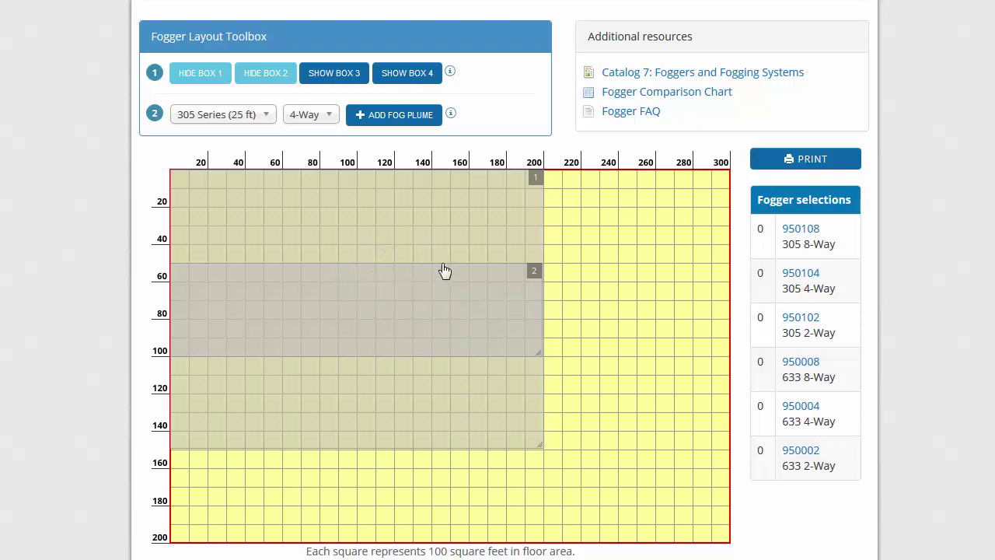
click(412, 117)
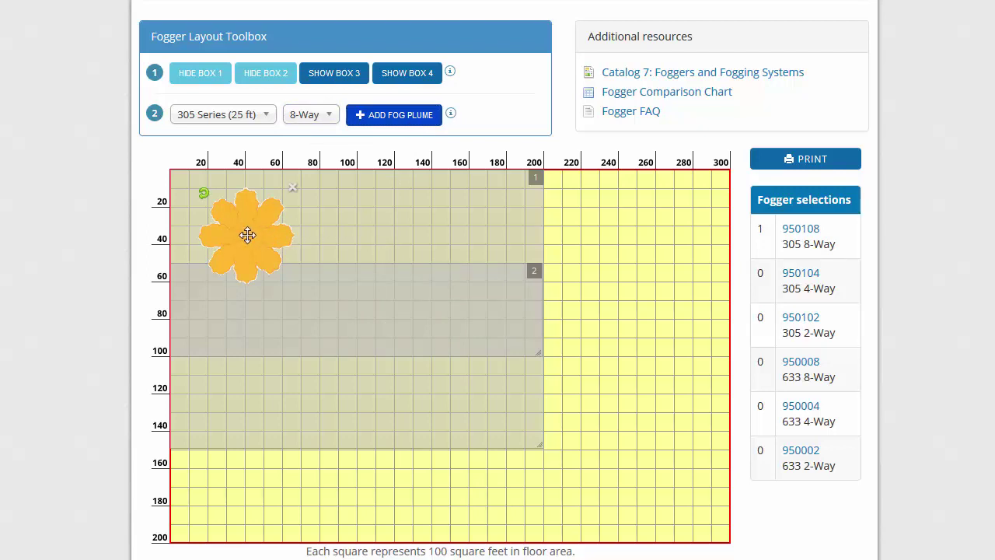
drag(246, 234, 495, 403)
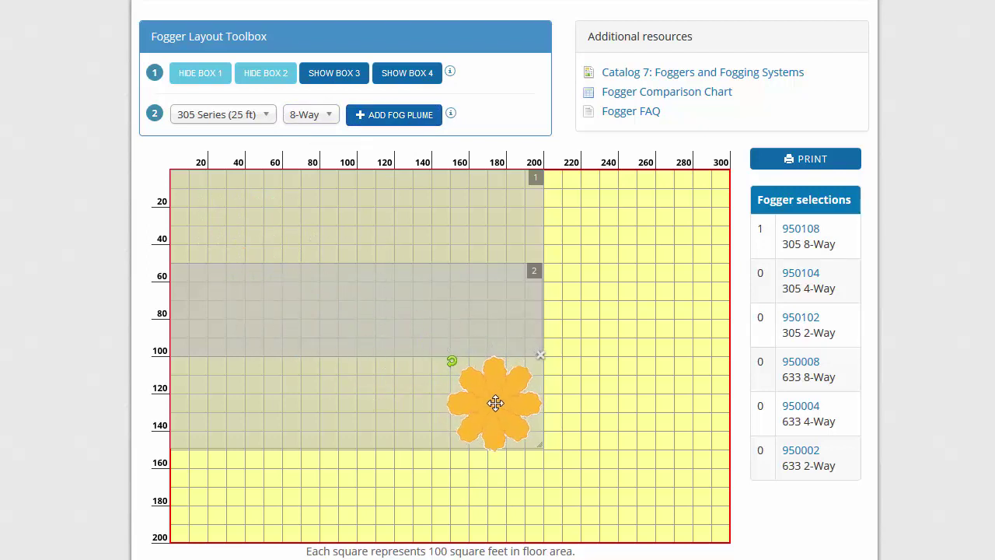
click(389, 117)
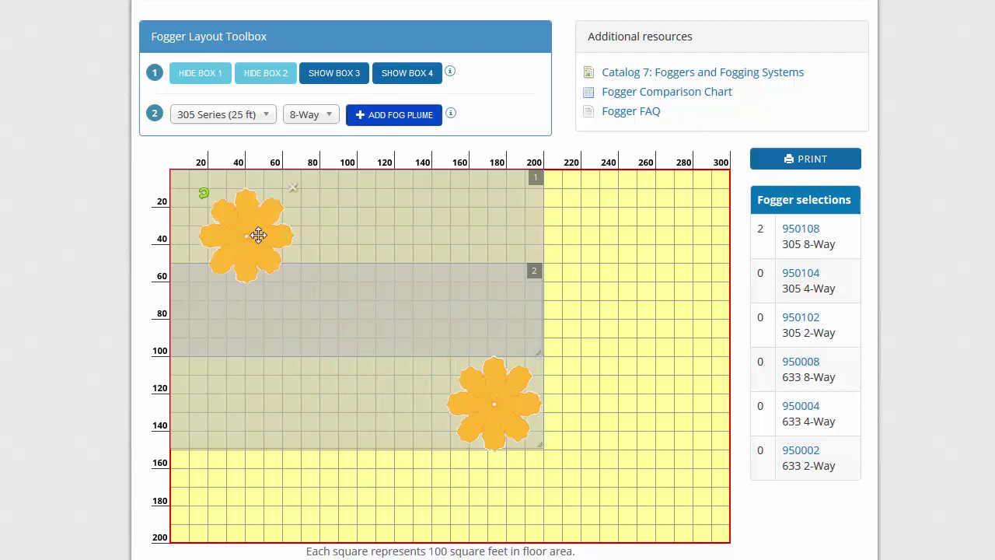
drag(260, 236, 400, 405)
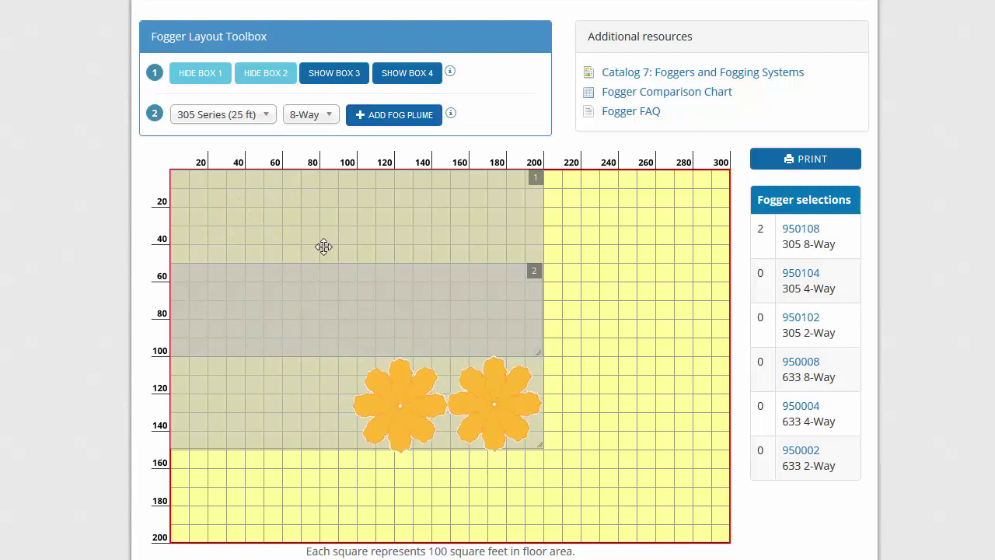
click(358, 116)
drag(244, 235, 304, 405)
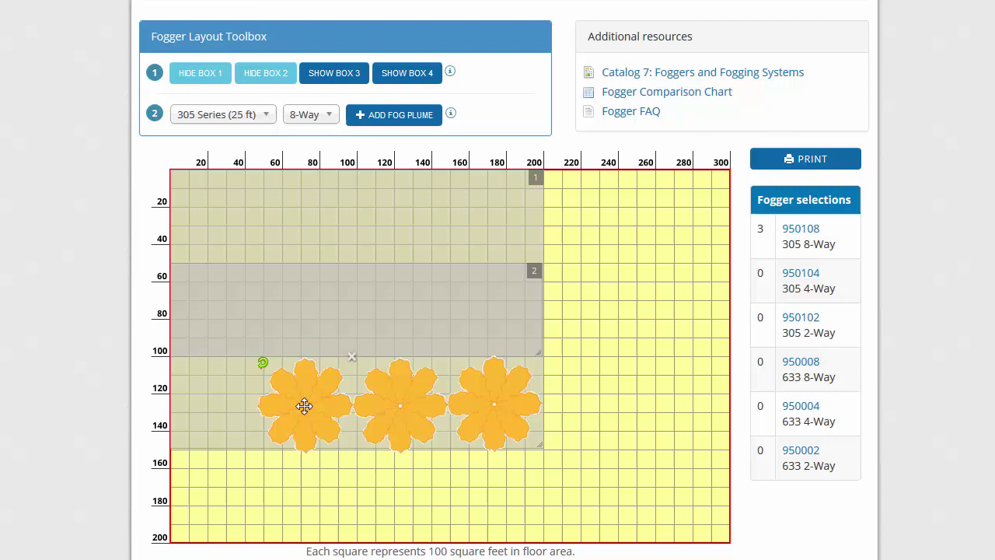
click(377, 117)
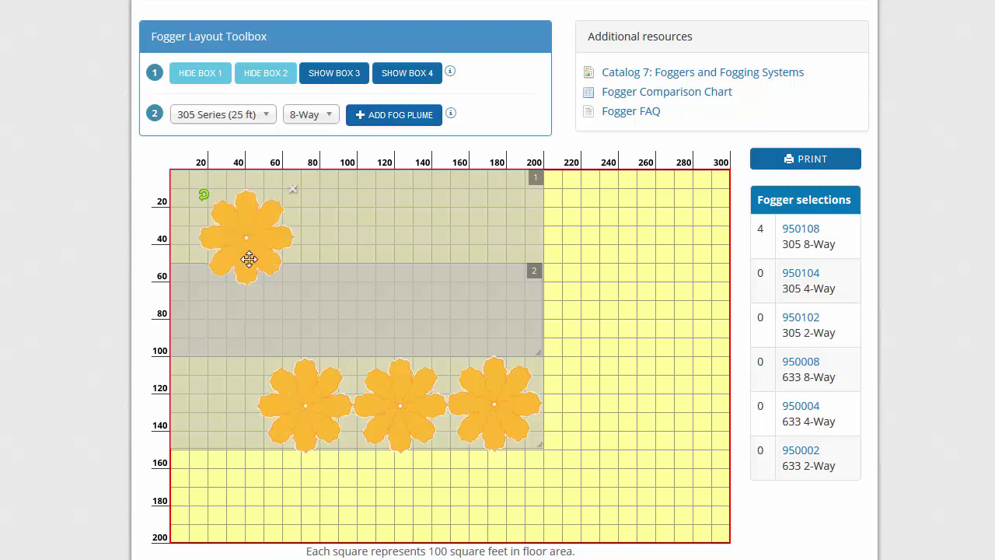
drag(249, 257, 216, 402)
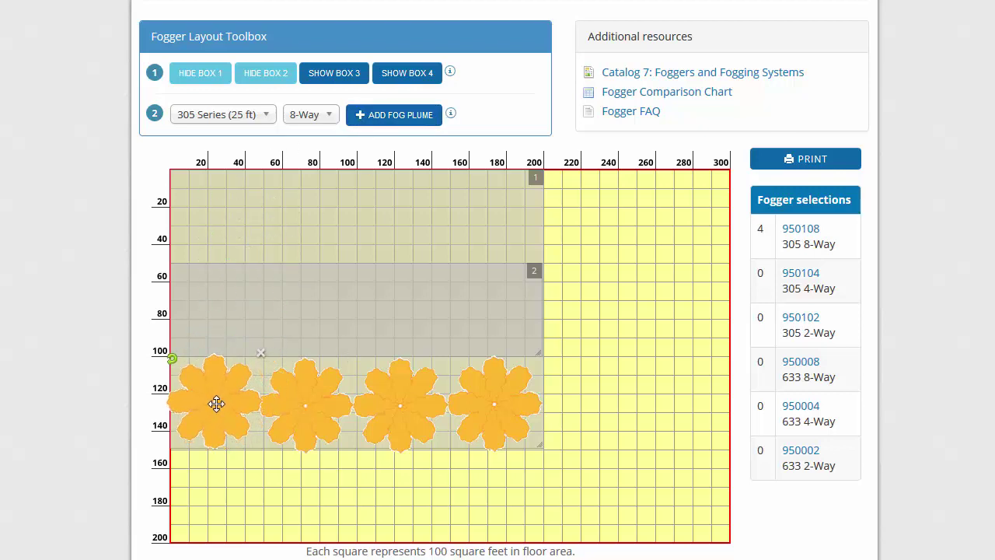
Step: Add further 8-Way plumes into the middle row and the top-left corner slot
click(391, 123)
drag(257, 235, 369, 277)
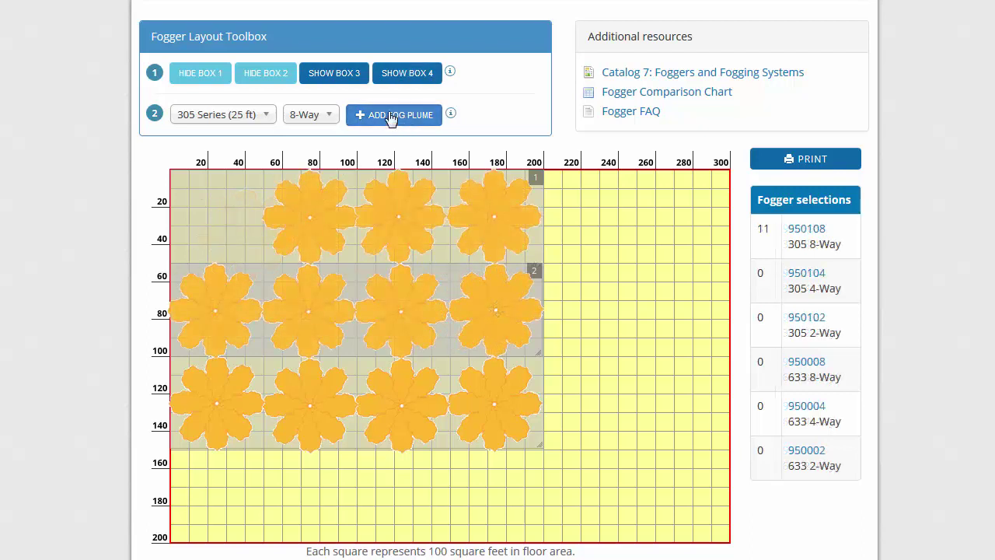
click(394, 117)
drag(246, 236, 213, 218)
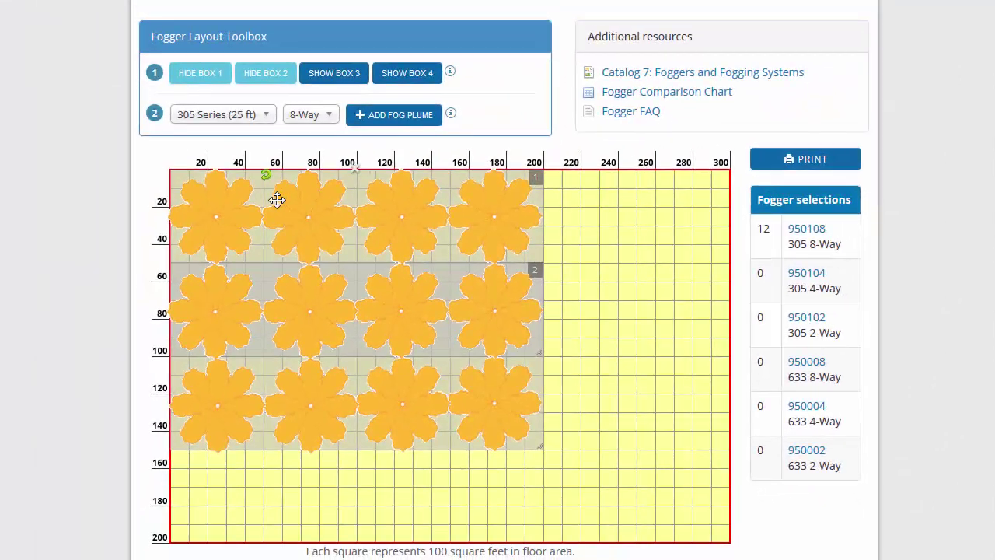
Step: Delete the top-left 8-Way plume in the first row, leaving eleven
click(252, 205)
click(263, 172)
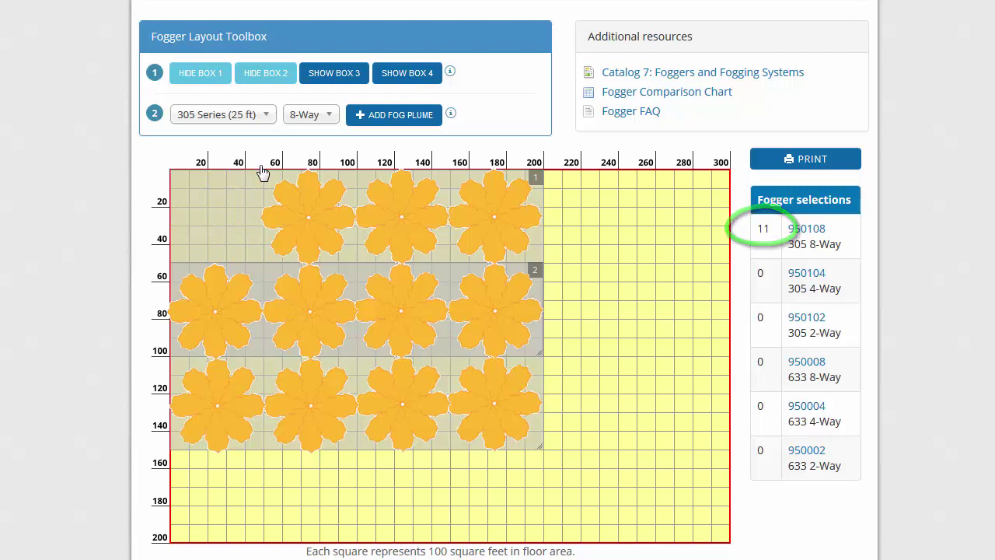
Step: Add a 633 Series (15 ft) 2-Way plume and move it to the left edge
click(261, 115)
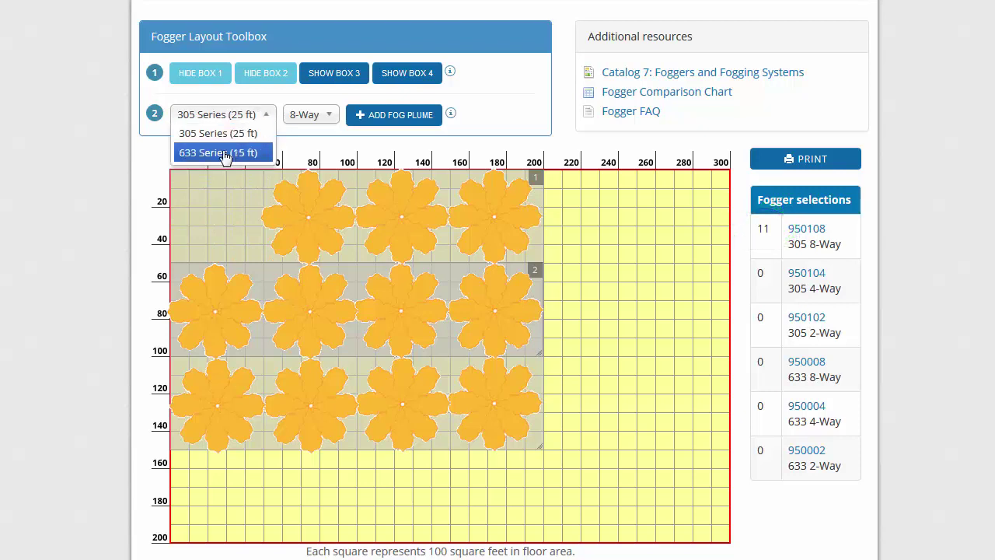
click(226, 154)
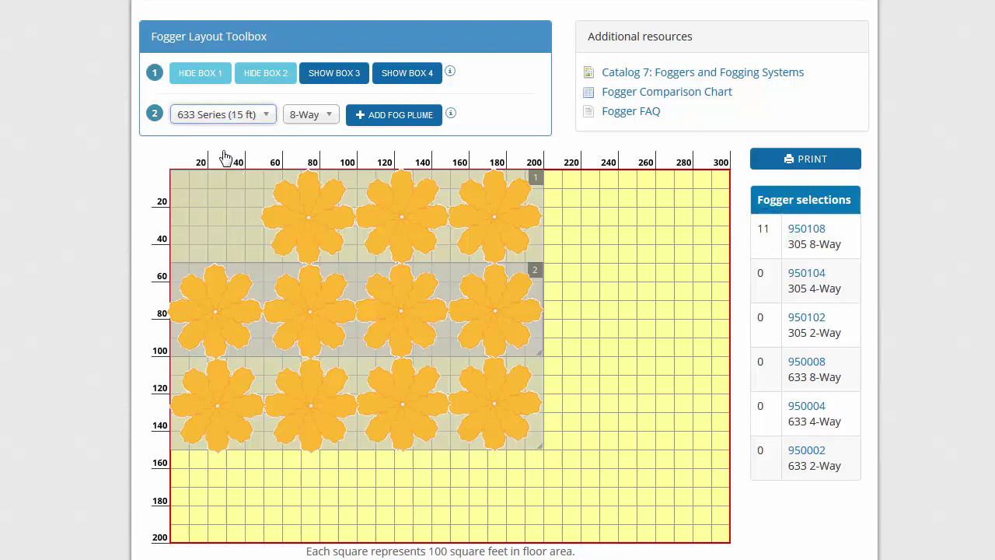
click(327, 115)
click(326, 170)
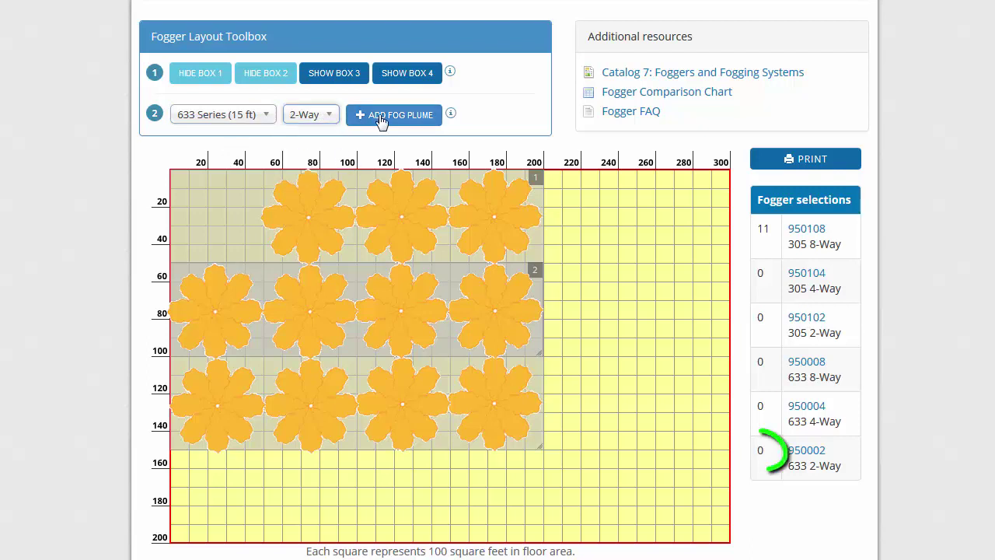
click(381, 118)
drag(205, 213, 183, 214)
Step: Add a 633 4-Way plume, shift it down and right, then add a 633 8-Way plume
click(318, 116)
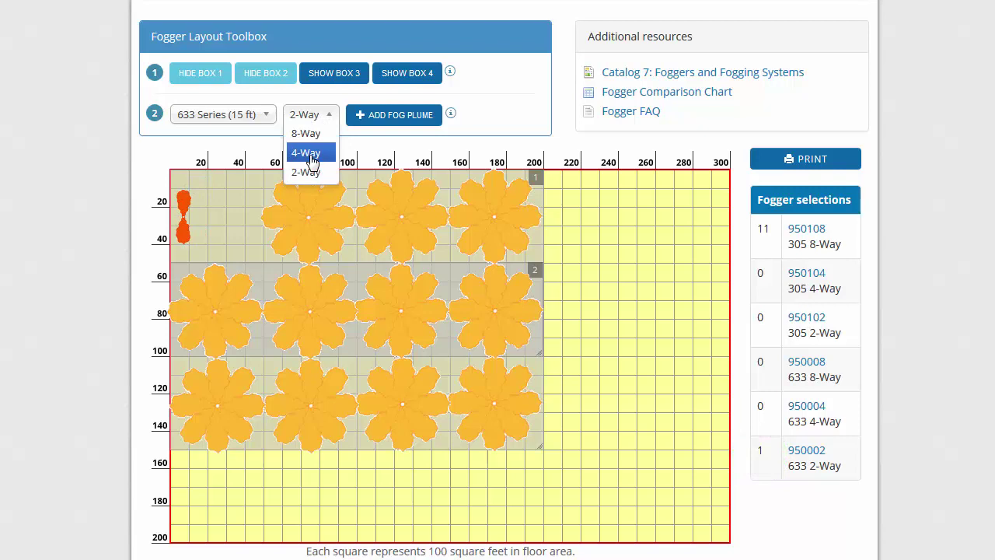
click(311, 153)
click(377, 118)
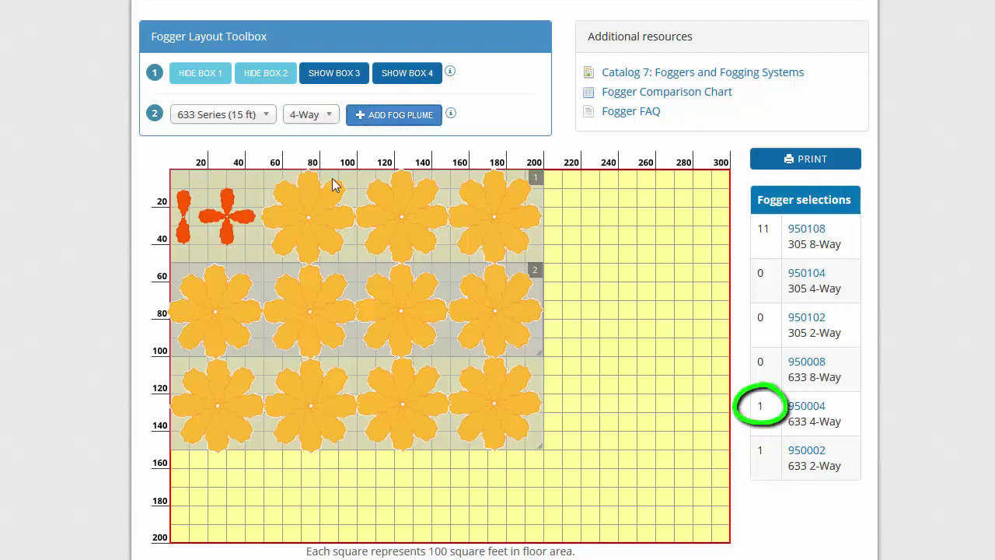
drag(225, 216, 255, 250)
click(325, 114)
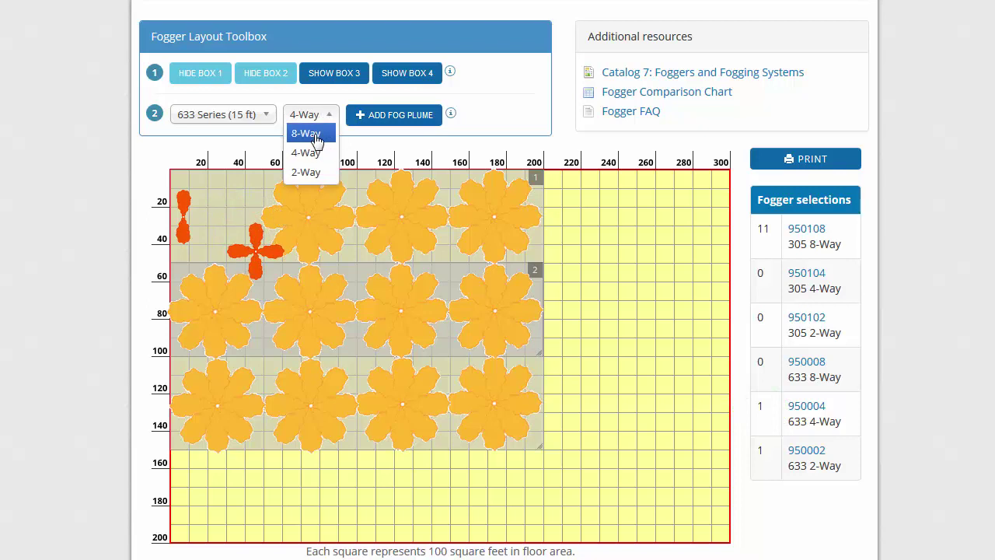
click(315, 132)
click(397, 118)
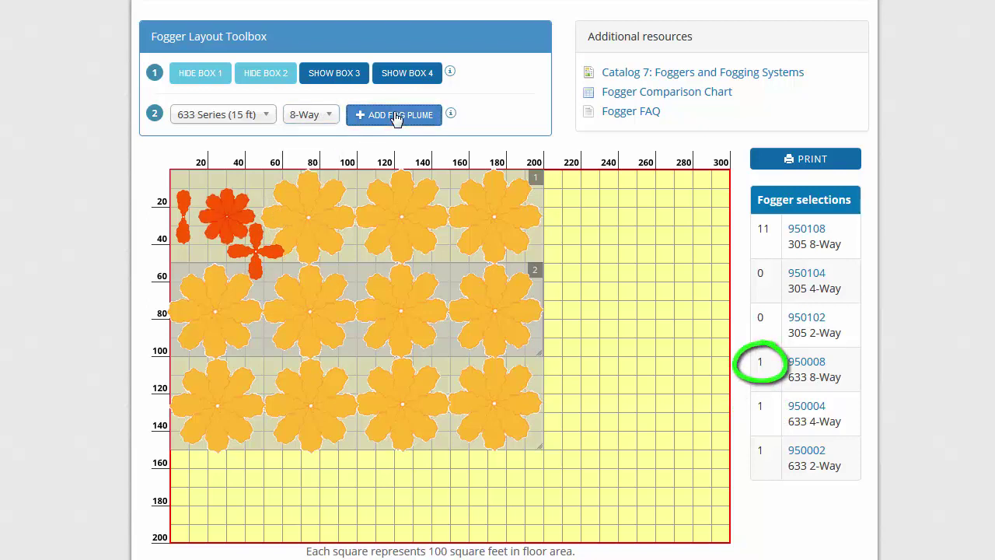
Step: Delete the trial 633 8-Way and 4-Way plumes
mouse_move(260, 196)
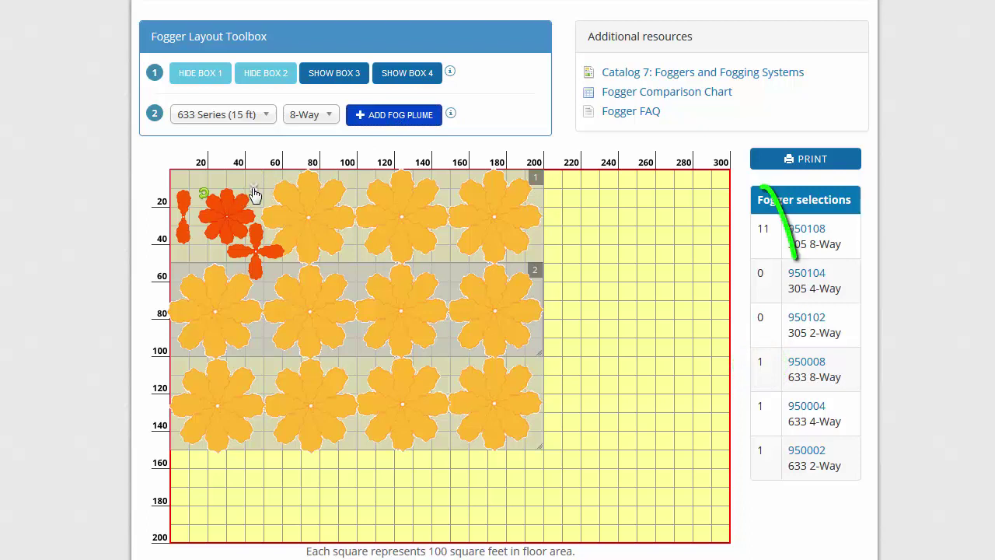
click(254, 190)
mouse_move(253, 228)
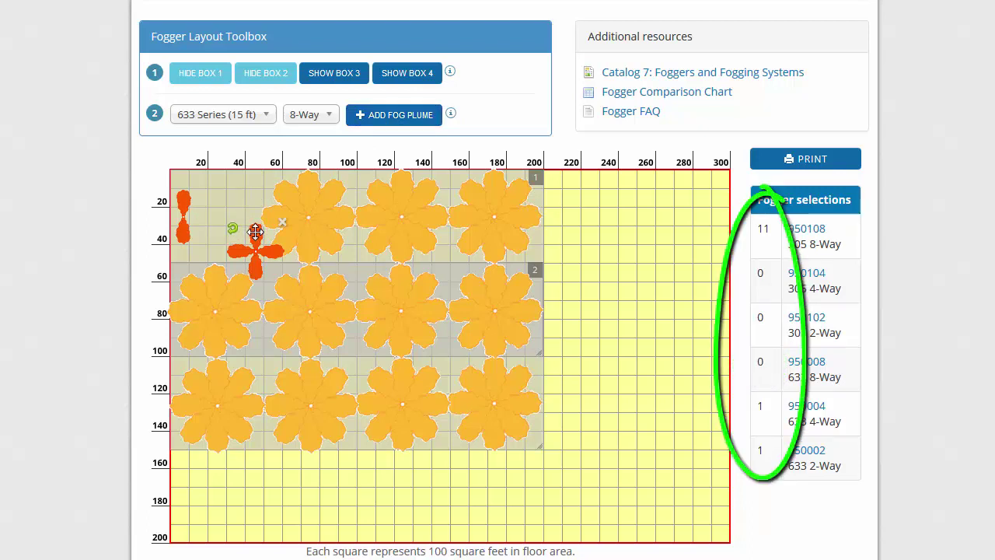
click(284, 226)
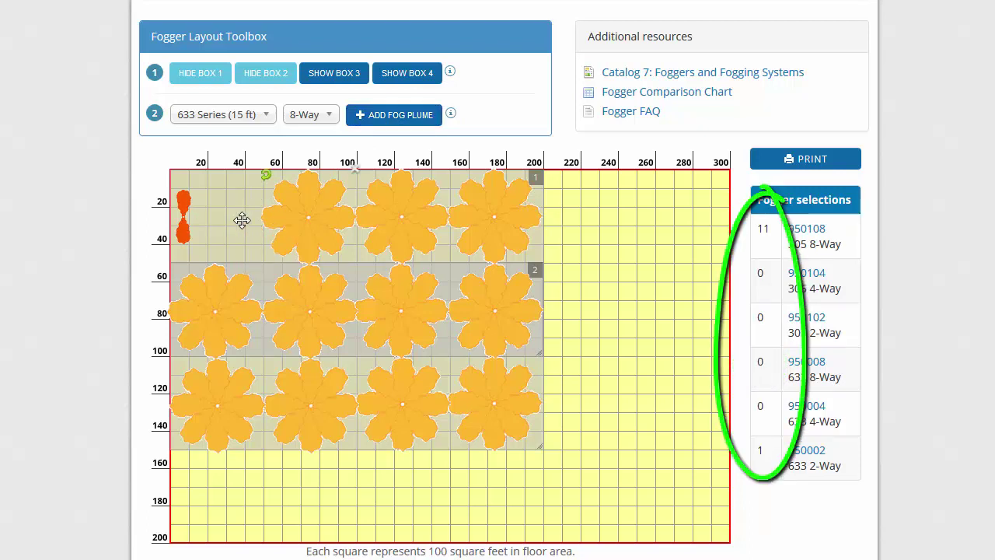
Step: Remove the 633 2-Way plume and place a new 305 8-Way plume in the empty top-left corner
click(189, 191)
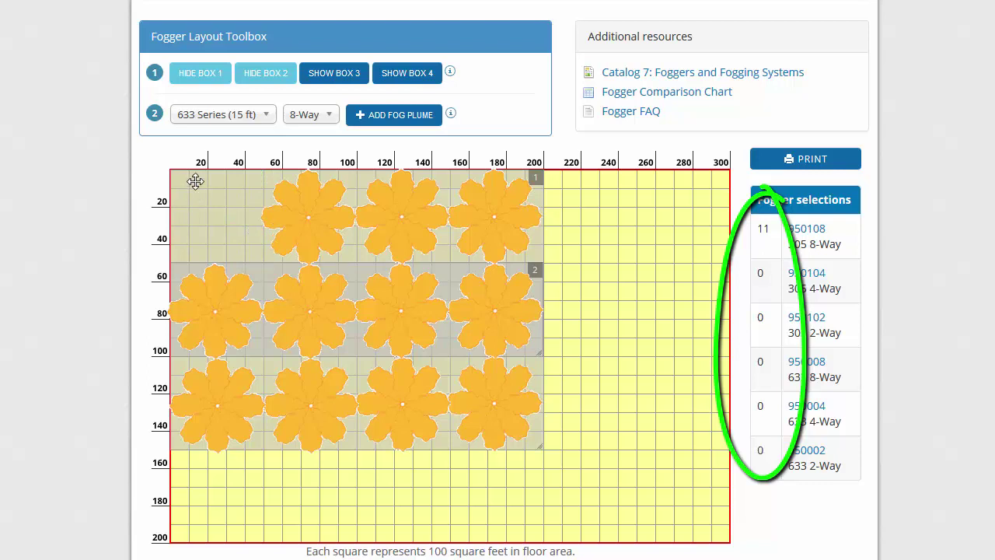
click(265, 115)
click(229, 131)
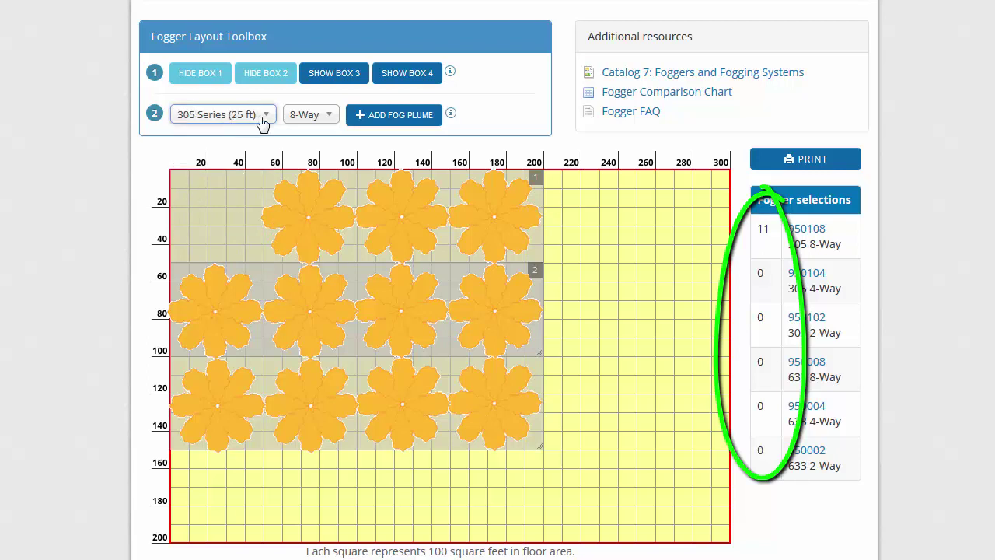
click(385, 117)
mouse_move(249, 216)
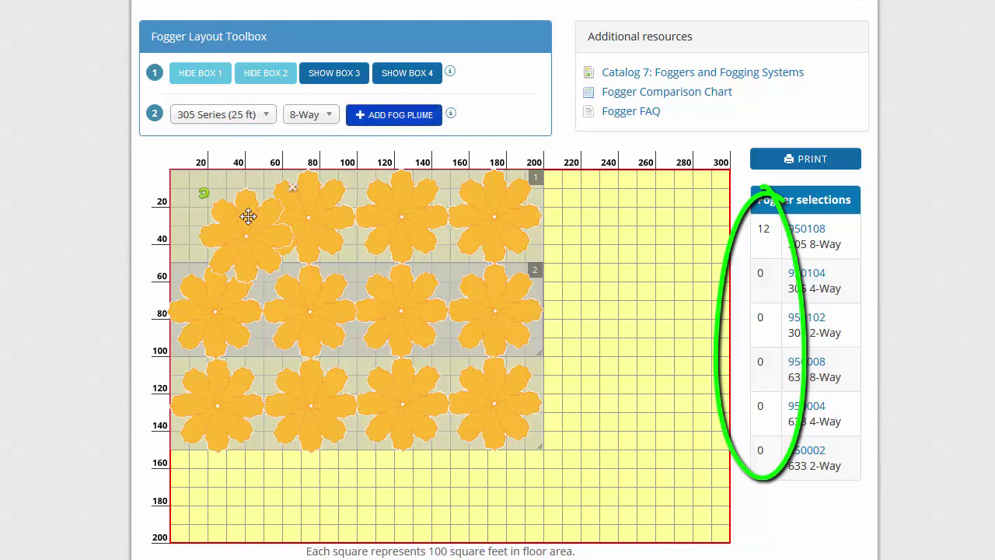
drag(237, 226, 213, 217)
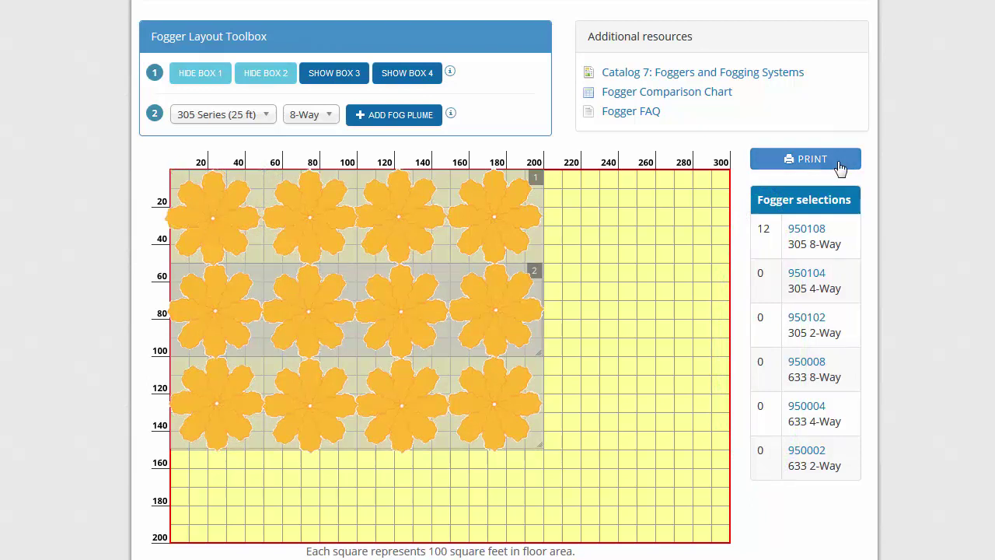
Step: Start printing the fogger layout with Adobe PDF as the printer and 1 copy
click(839, 163)
click(471, 165)
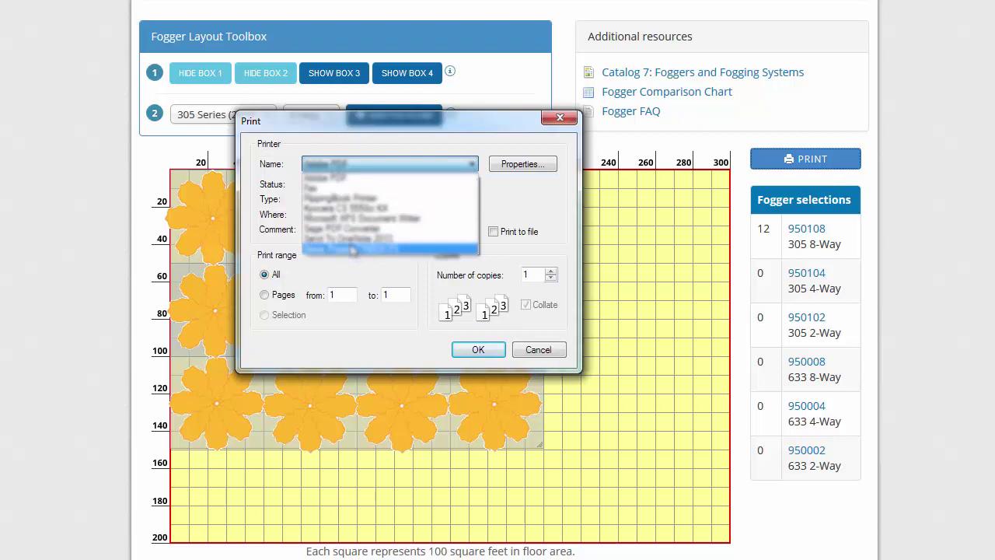
click(345, 210)
click(472, 167)
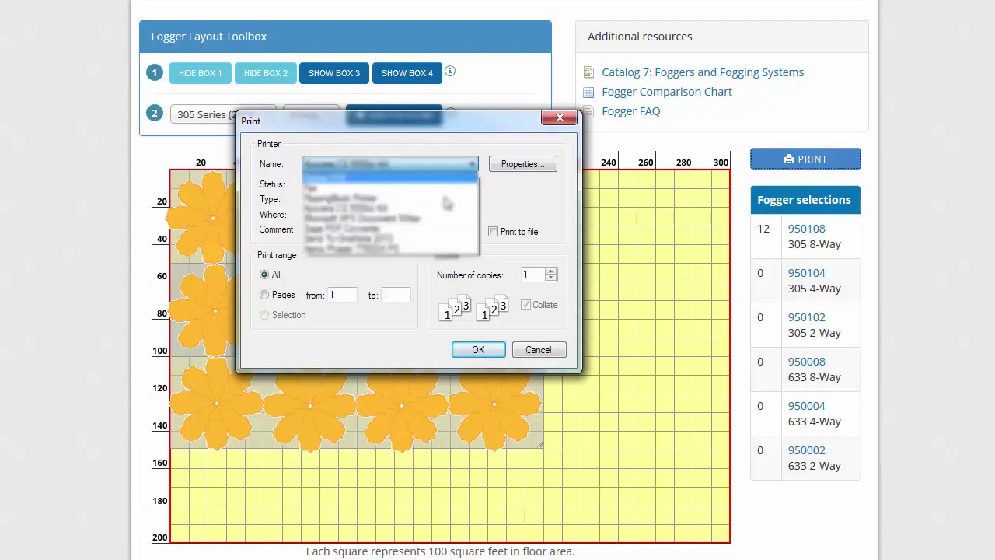
click(330, 183)
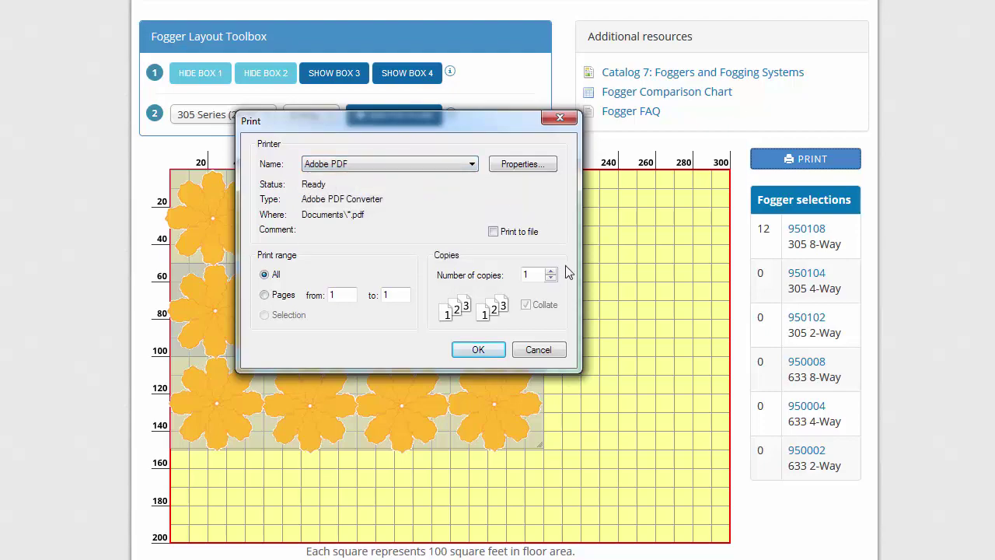